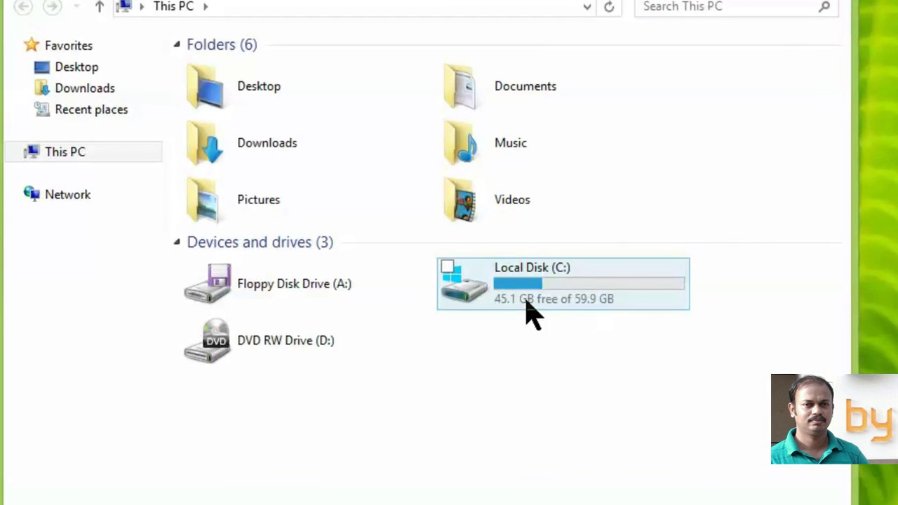
mouse_move(597, 301)
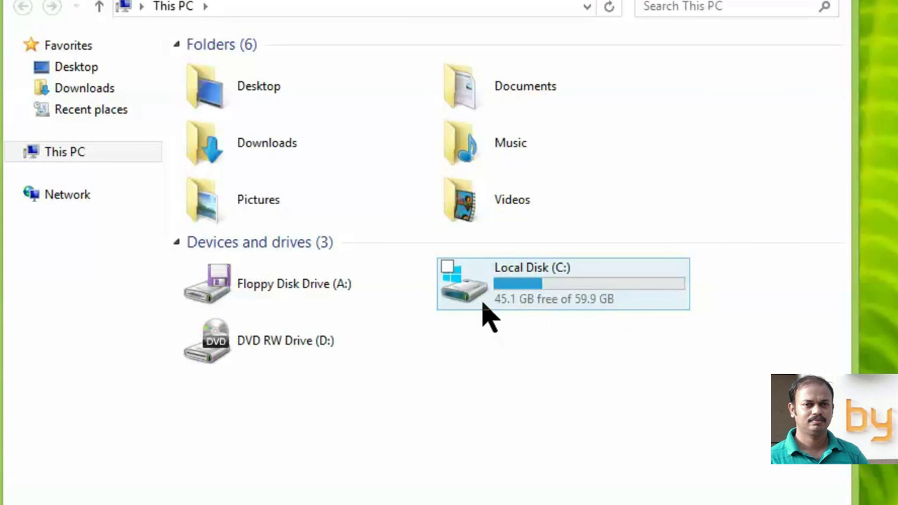
mouse_move(481, 314)
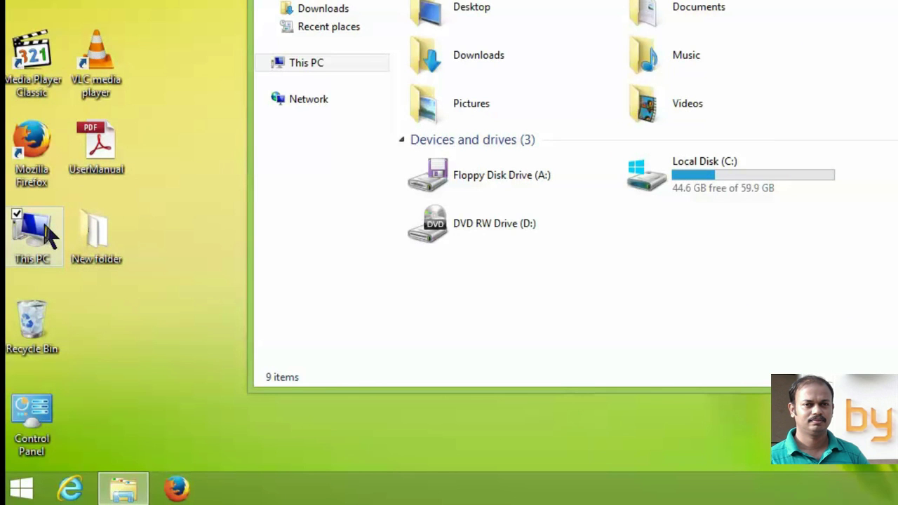
right_click(46, 235)
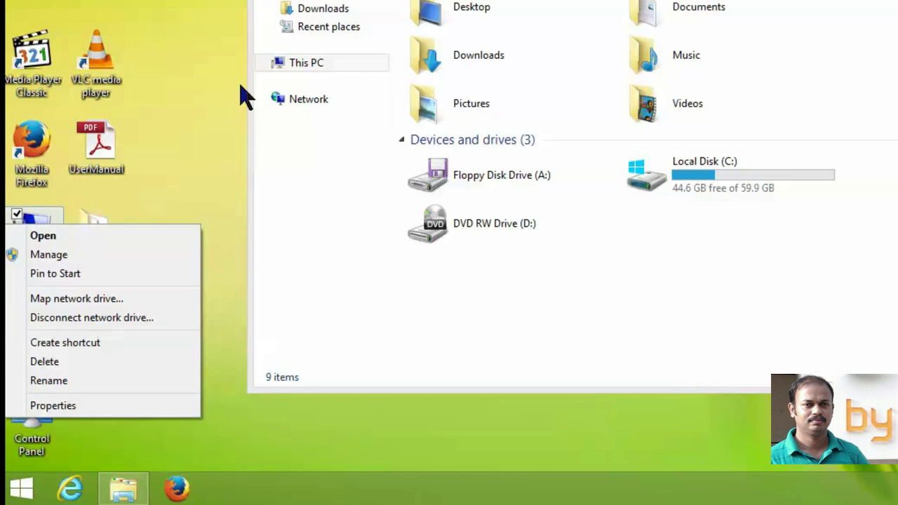
click(210, 68)
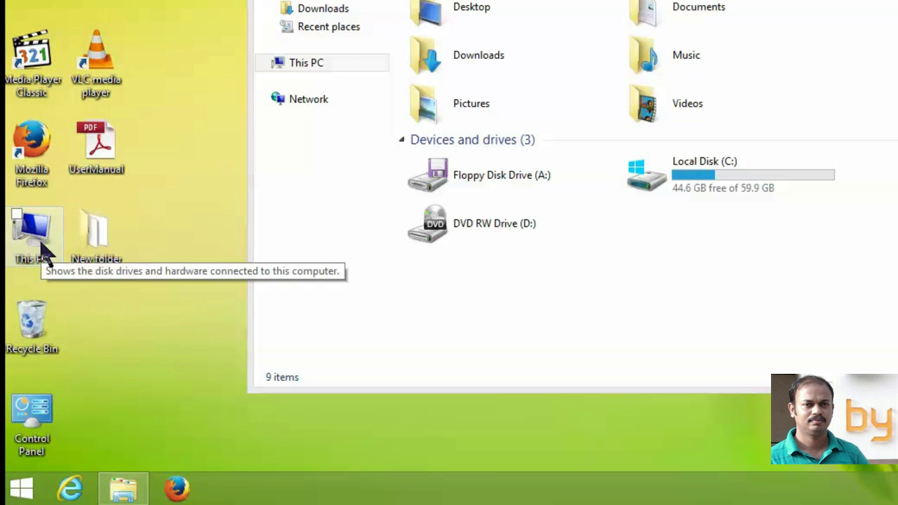
Confirm the desktop icon settings with the Computer icon enabled, and close the Personalization window
right_click(16, 104)
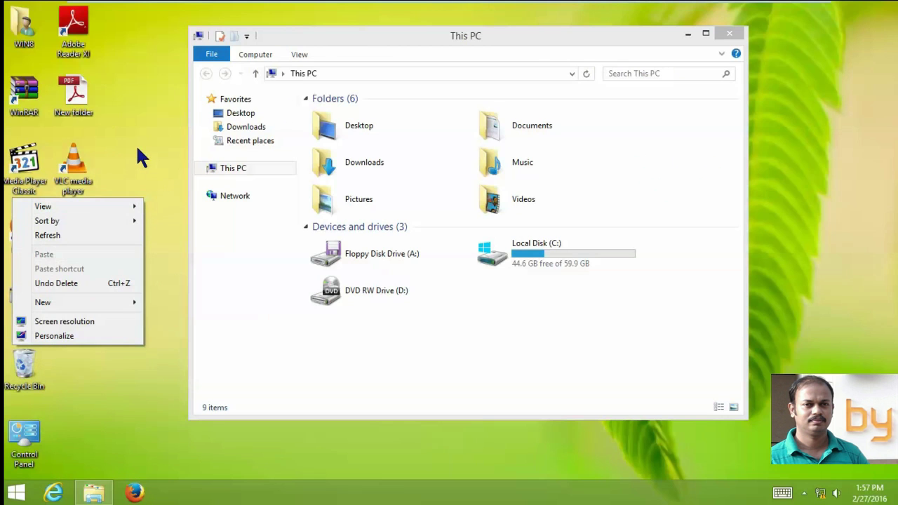
click(64, 336)
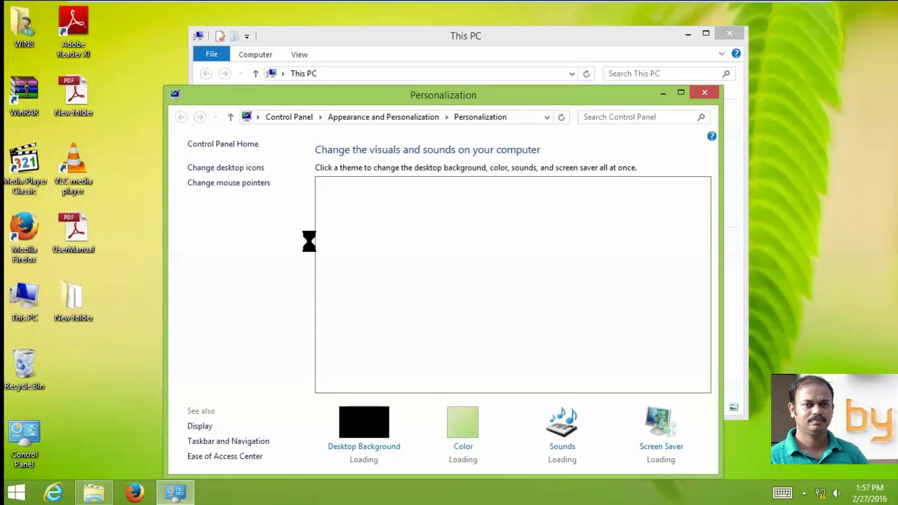
click(222, 169)
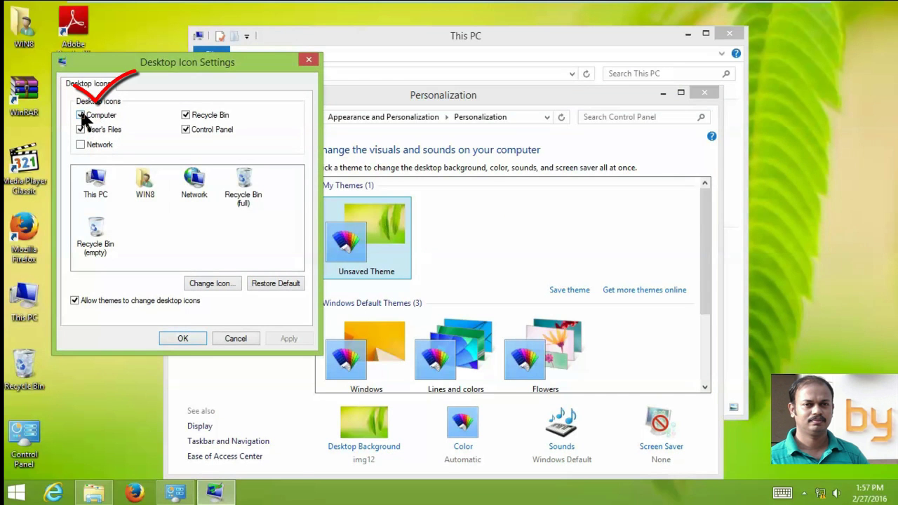
click(181, 339)
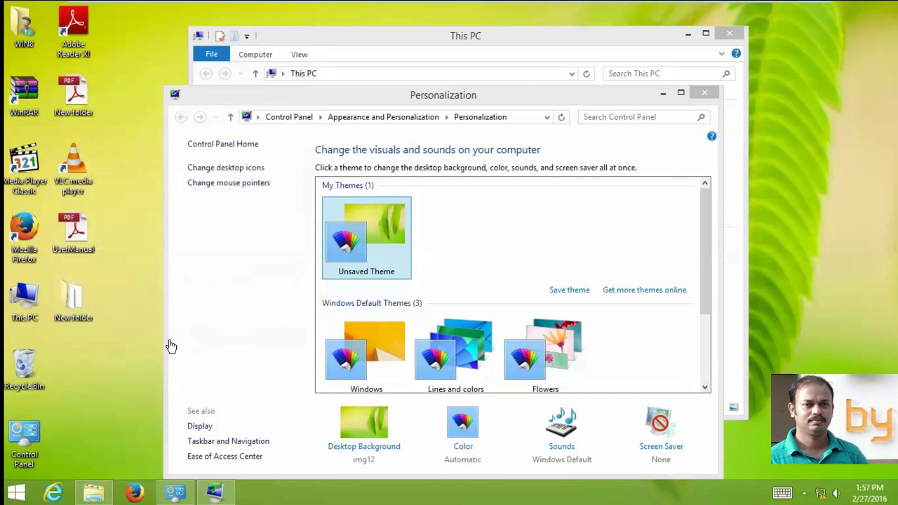
click(706, 93)
Open Computer Management for This PC and show Disk Management under Storage
right_click(29, 305)
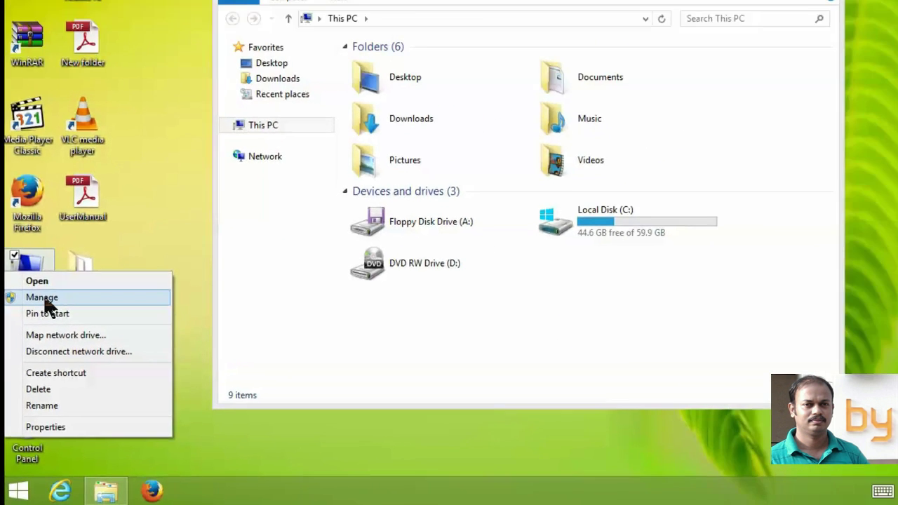
click(44, 299)
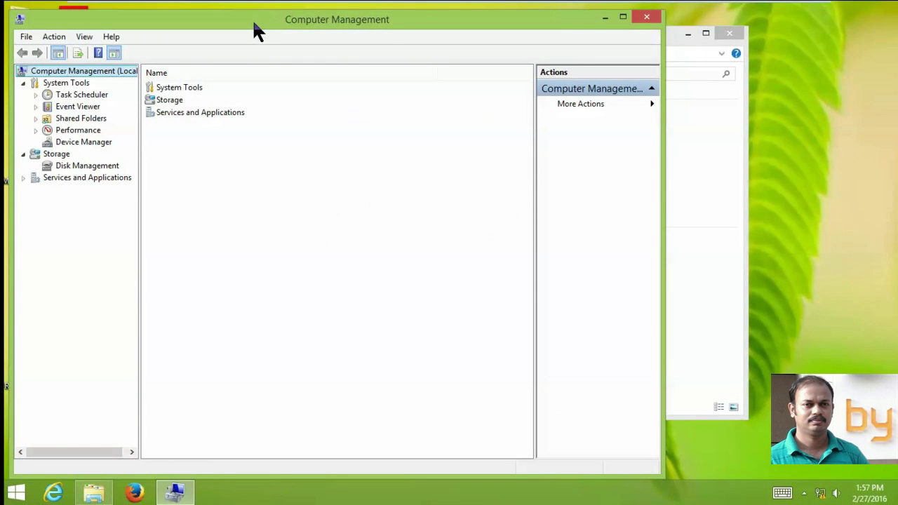
drag(253, 23, 335, 19)
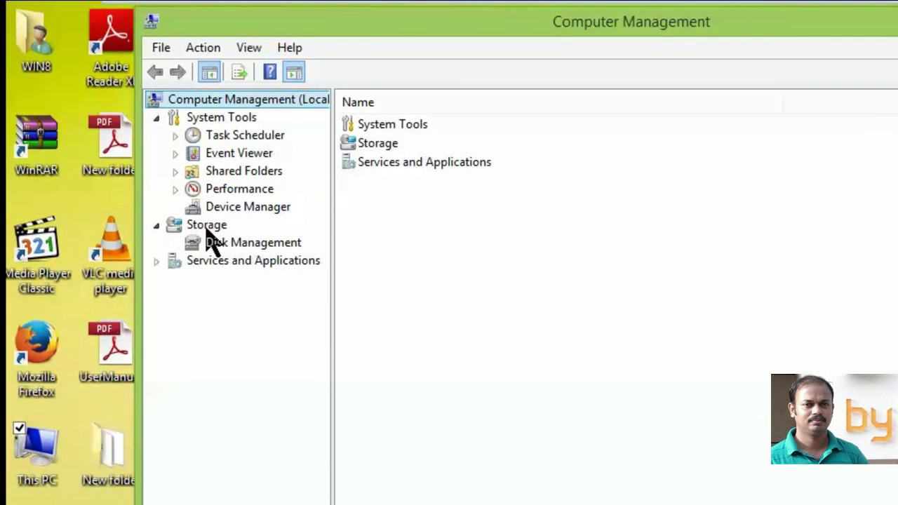
click(249, 243)
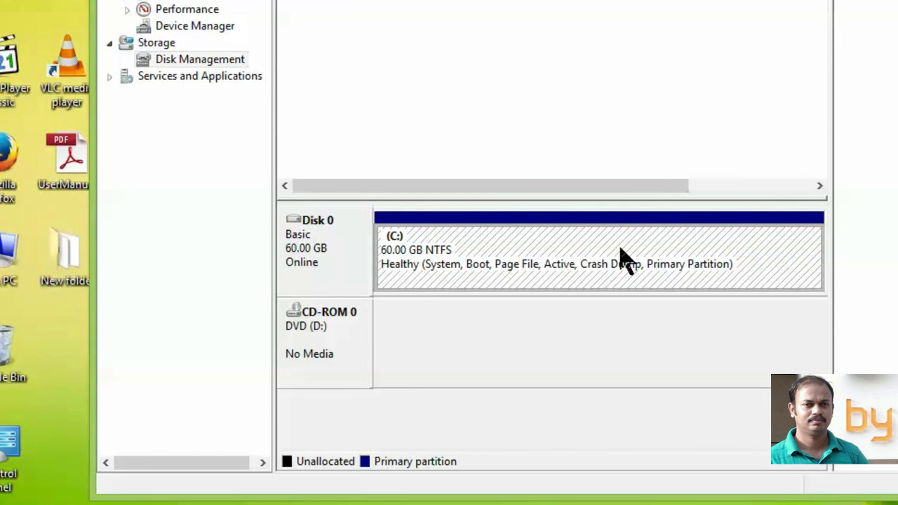
Shrink the C: volume on Disk 0 by 20000 MB
right_click(579, 256)
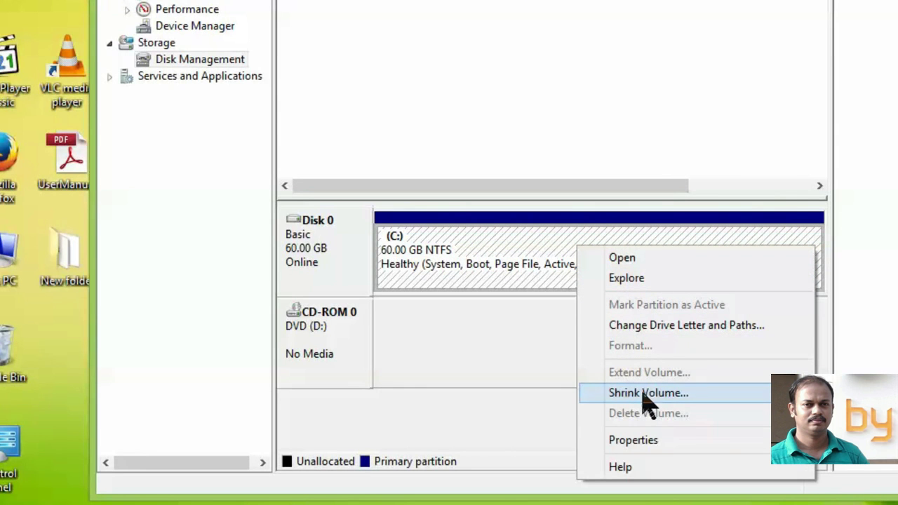
click(685, 398)
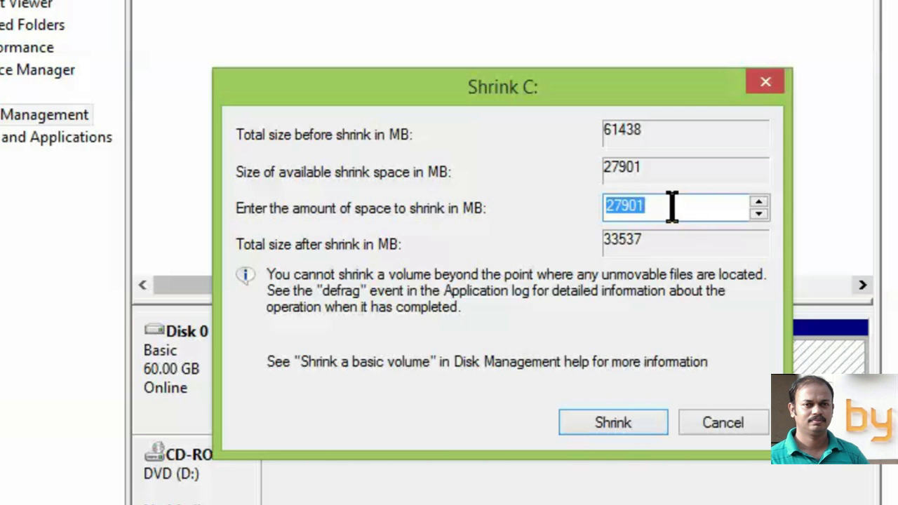
drag(663, 206, 560, 206)
text(20000)
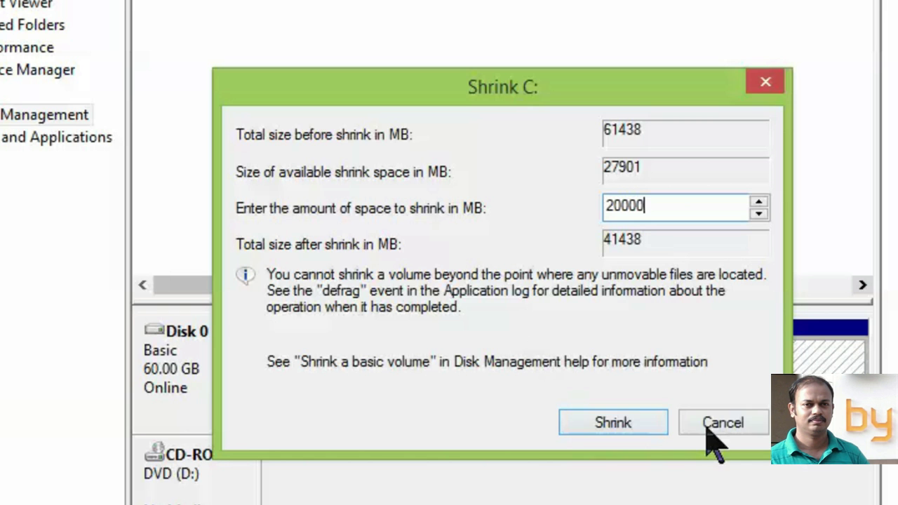
click(612, 426)
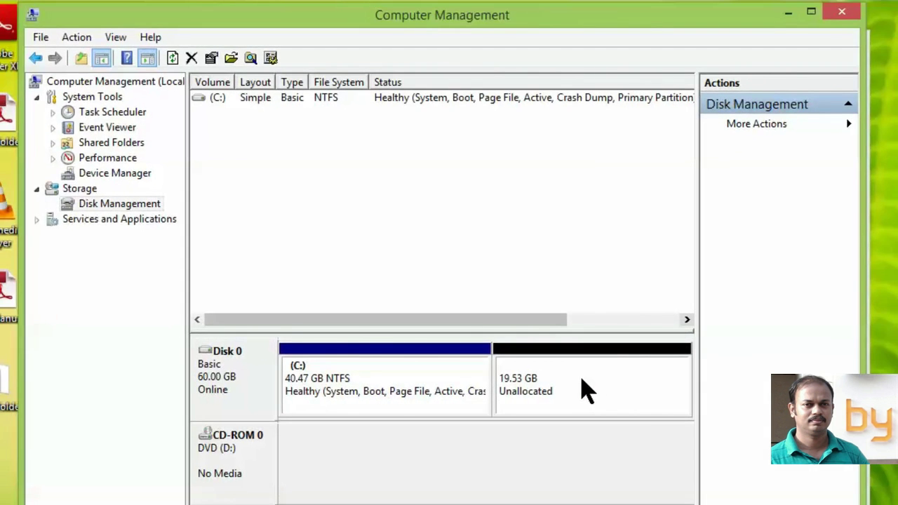
Create a 19999 MB simple volume in the unallocated space with drive letter E, NTFS, label New Volume and quick format
right_click(582, 383)
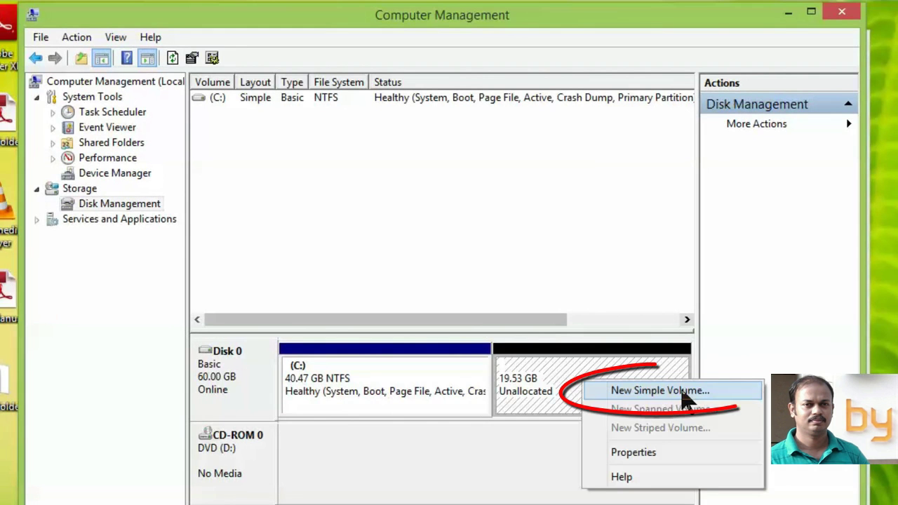
click(673, 396)
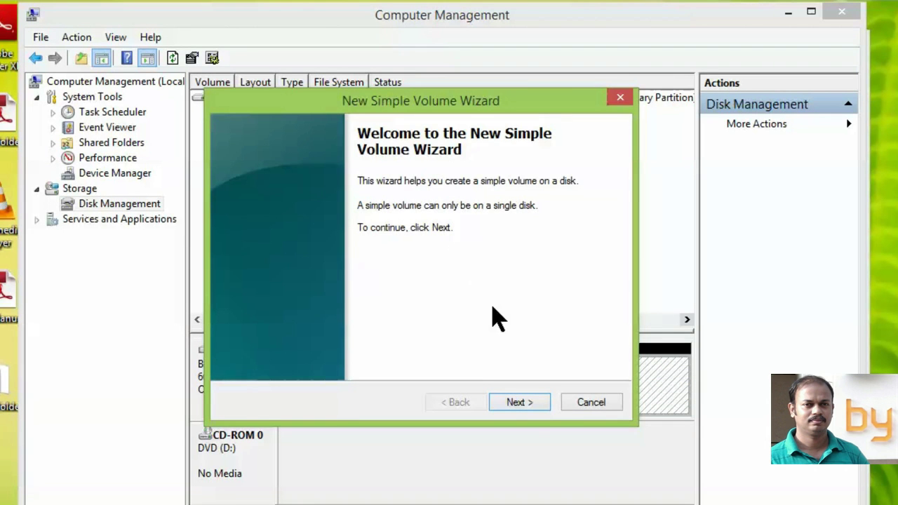
click(519, 403)
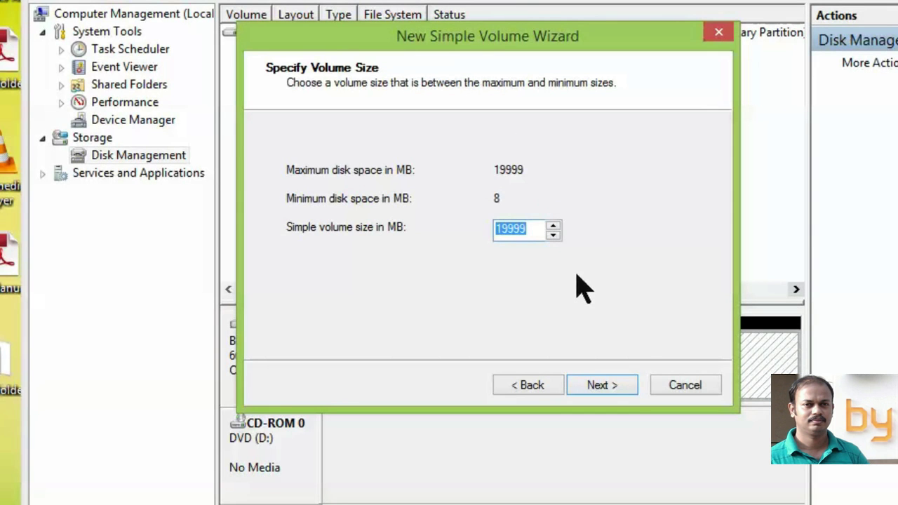
click(600, 388)
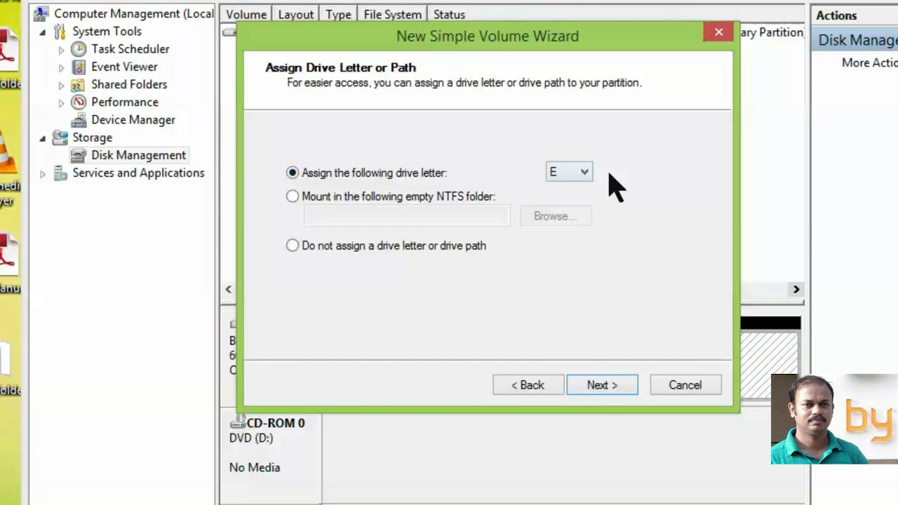
click(602, 388)
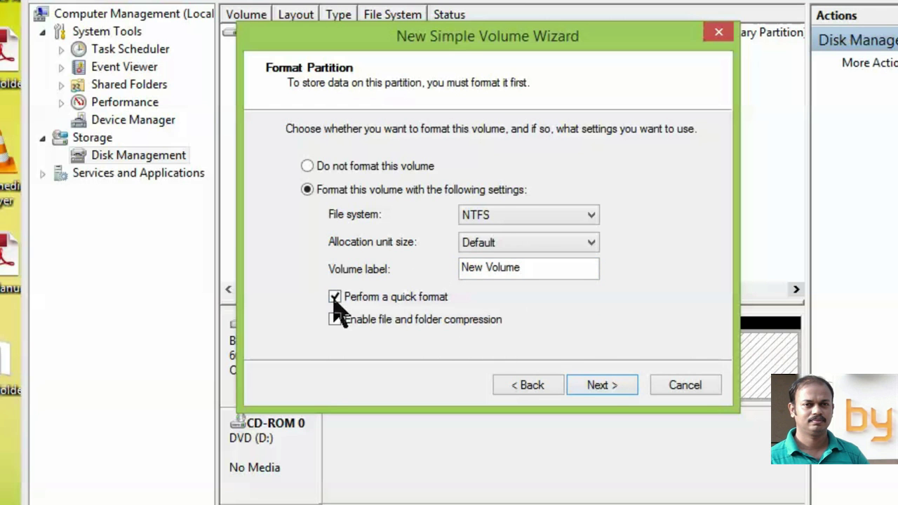
click(602, 386)
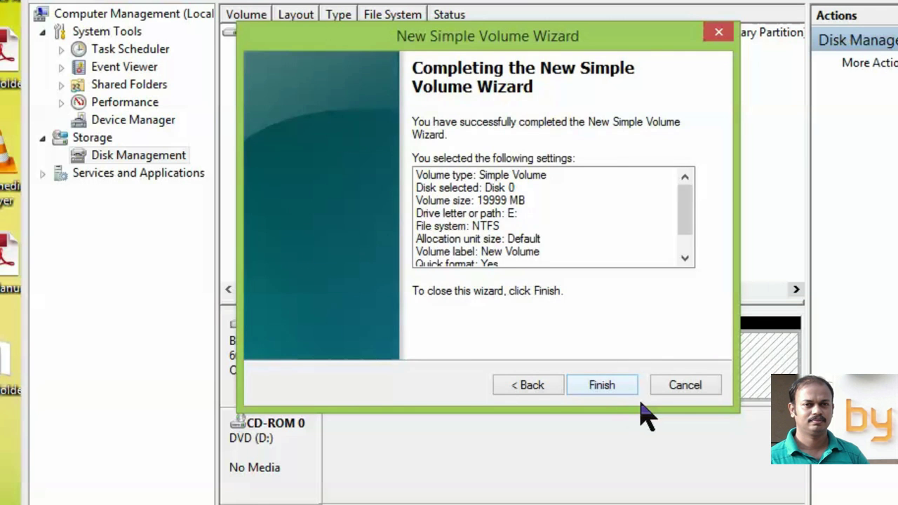
click(600, 389)
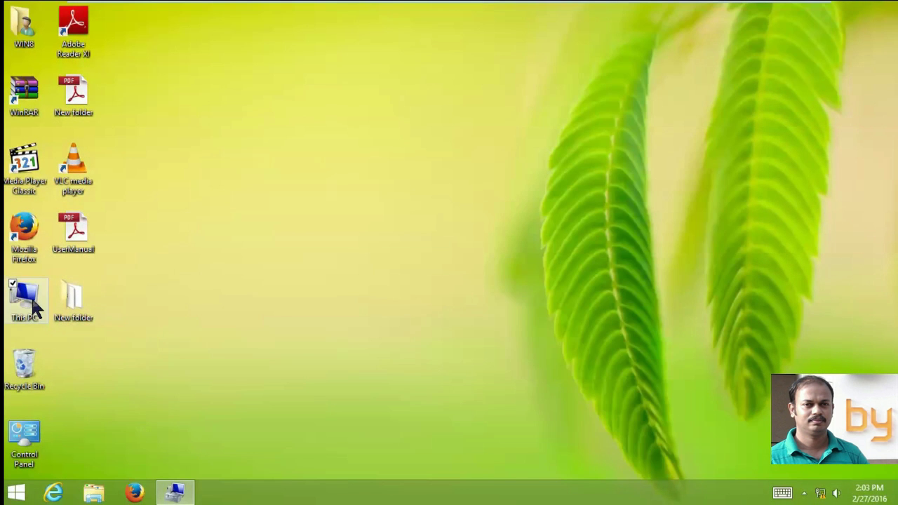
Check the drives in This PC and the volume options offered for the unallocated space on Disk 0
key(super+e)
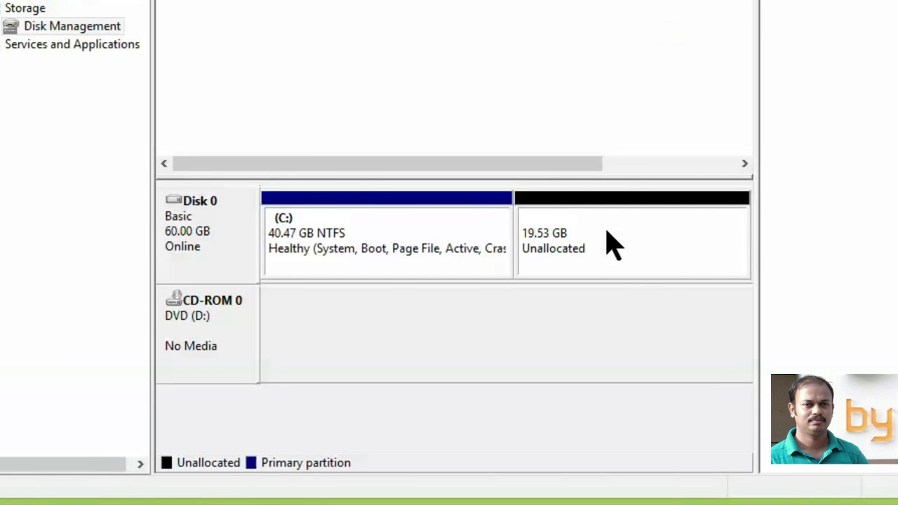
right_click(608, 233)
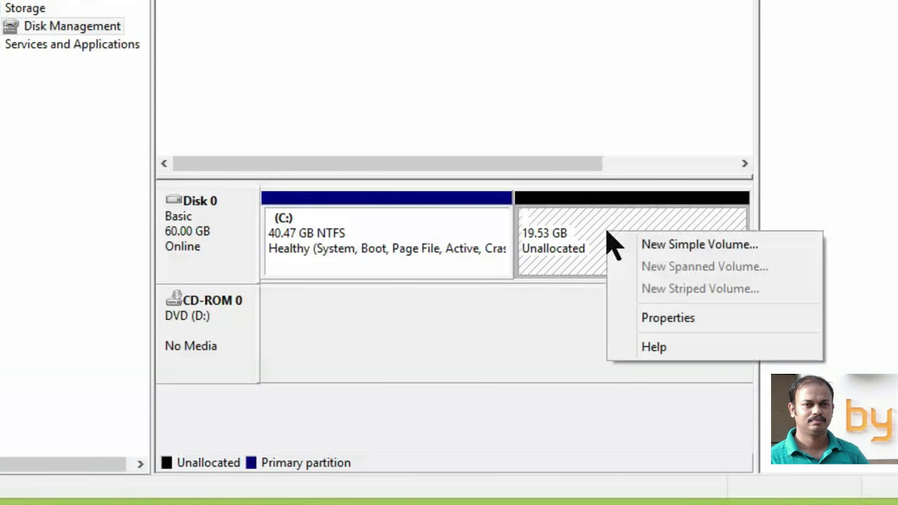
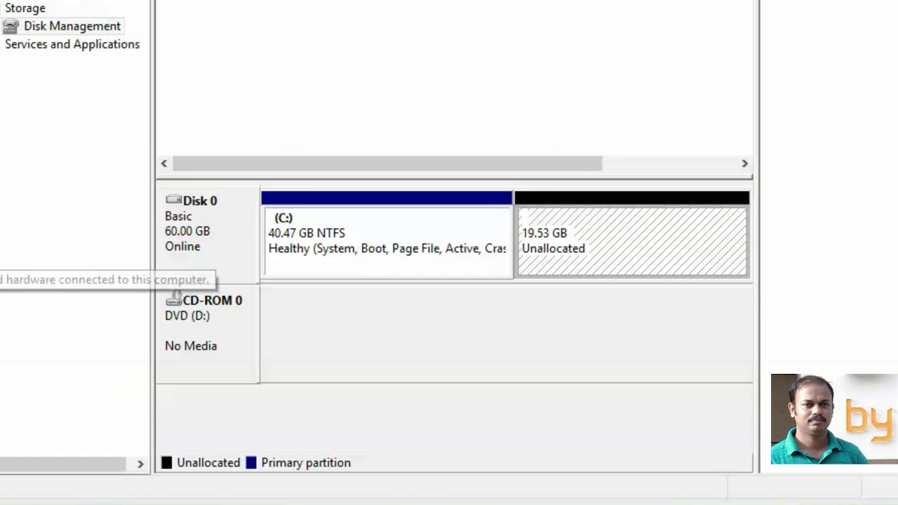
key(super+e)
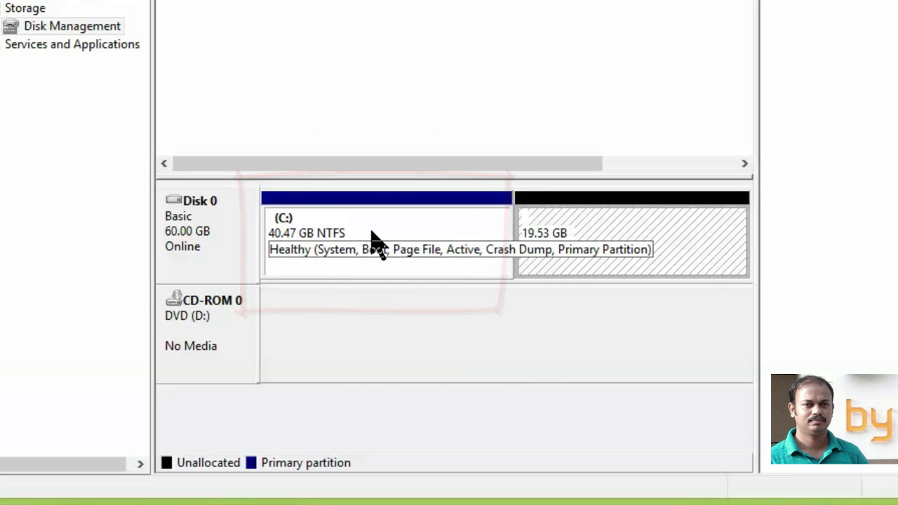
Extend the C: volume with 20000 MB from Disk 0, and select This PC on the desktop
right_click(405, 239)
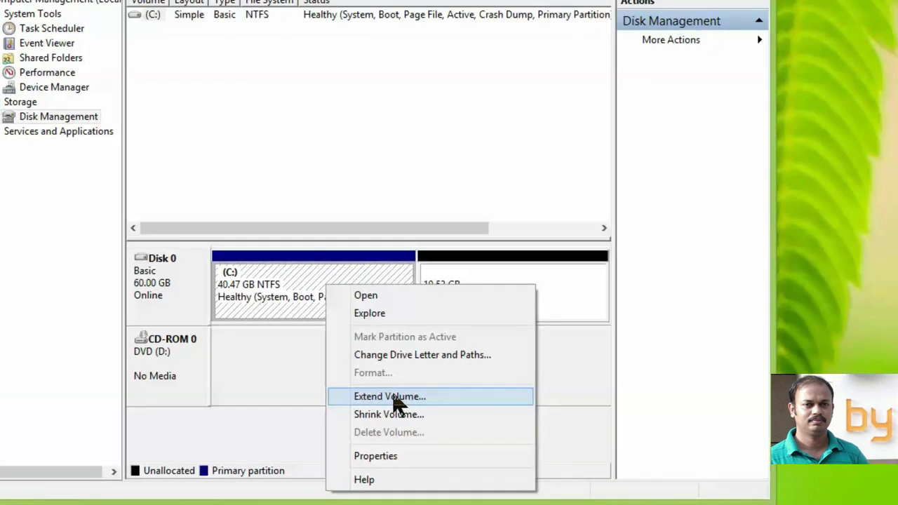
click(398, 398)
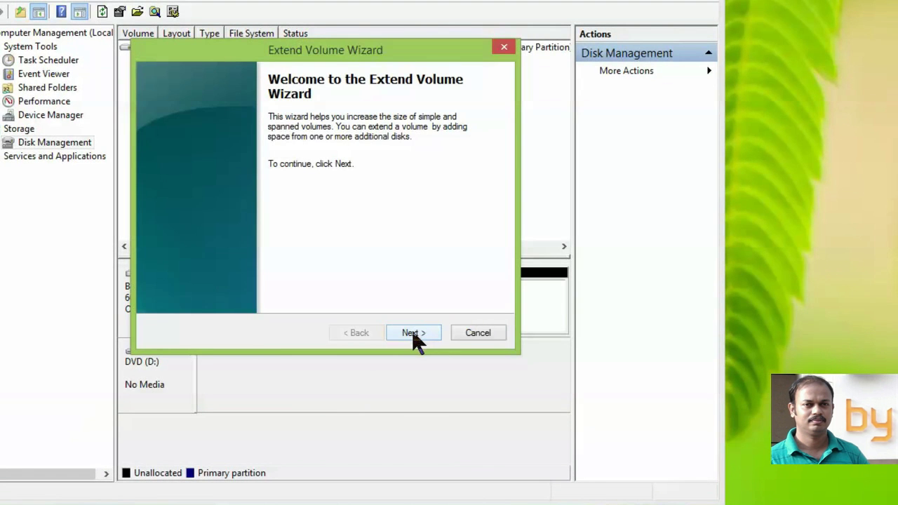
click(412, 334)
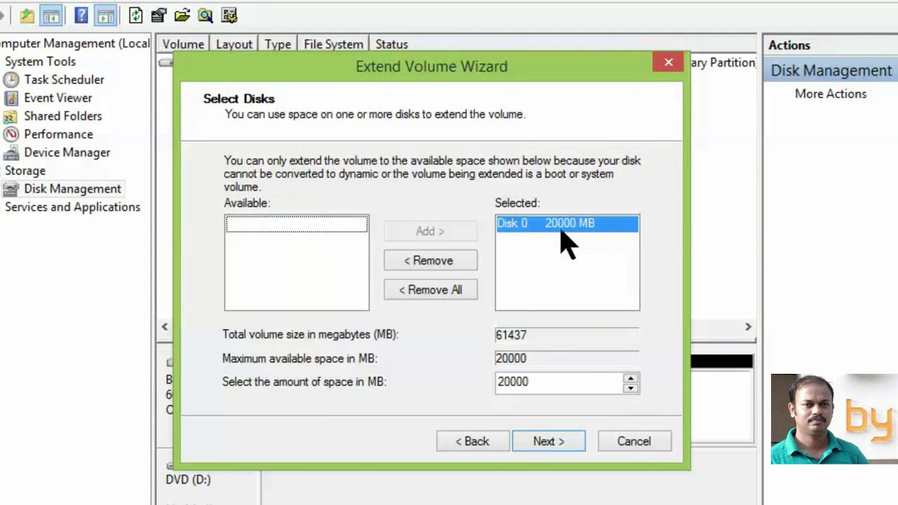
click(562, 441)
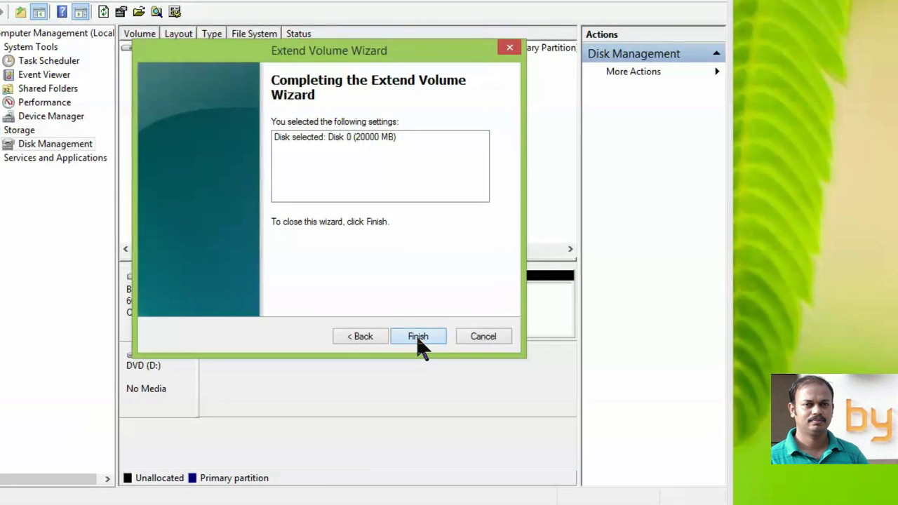
click(419, 338)
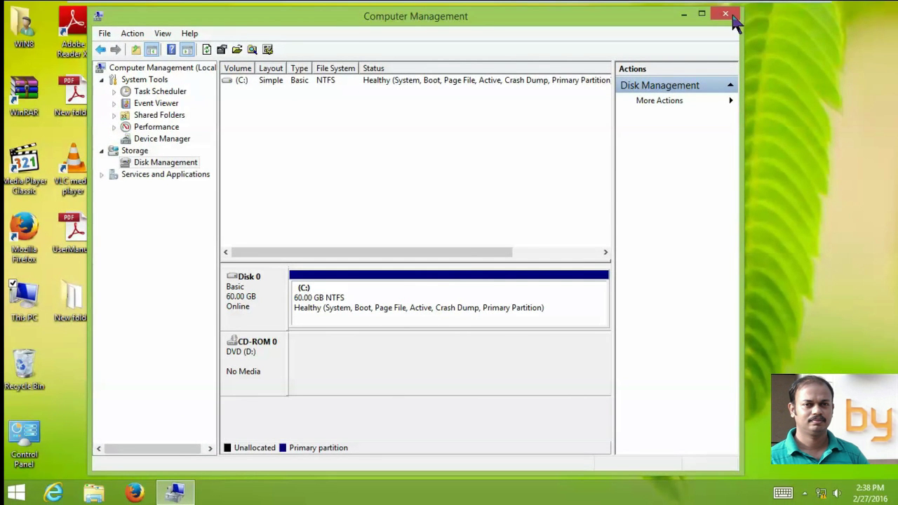
click(26, 305)
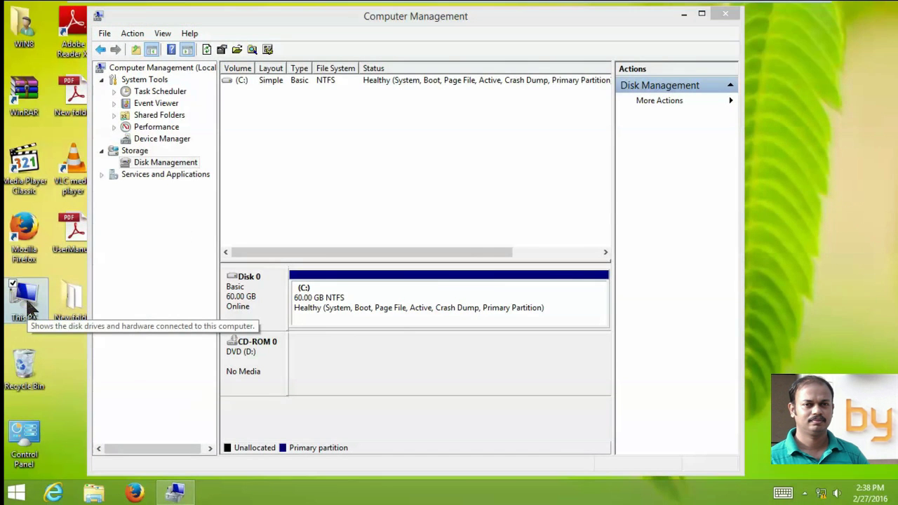